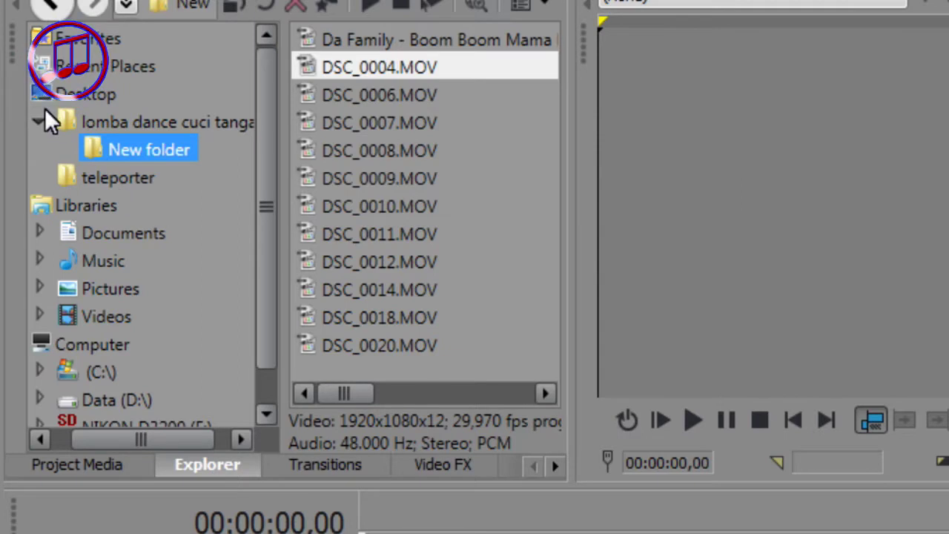
# Step: Add DSC_0004.MOV from New folder inside the Desktop folder lomba dance cuci tangan to the timeline, matching the project video settings to it
pyautogui.click(46, 93)
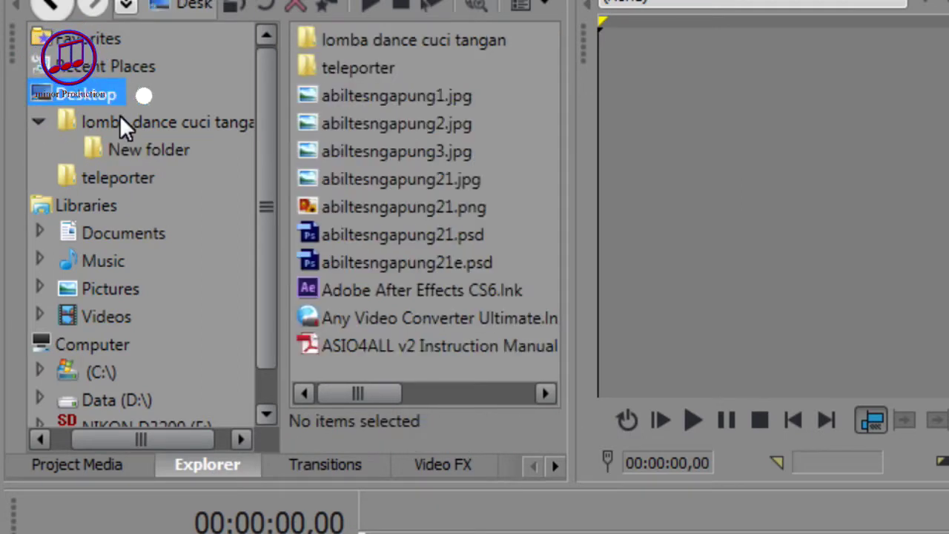
pyautogui.doubleClick(347, 43)
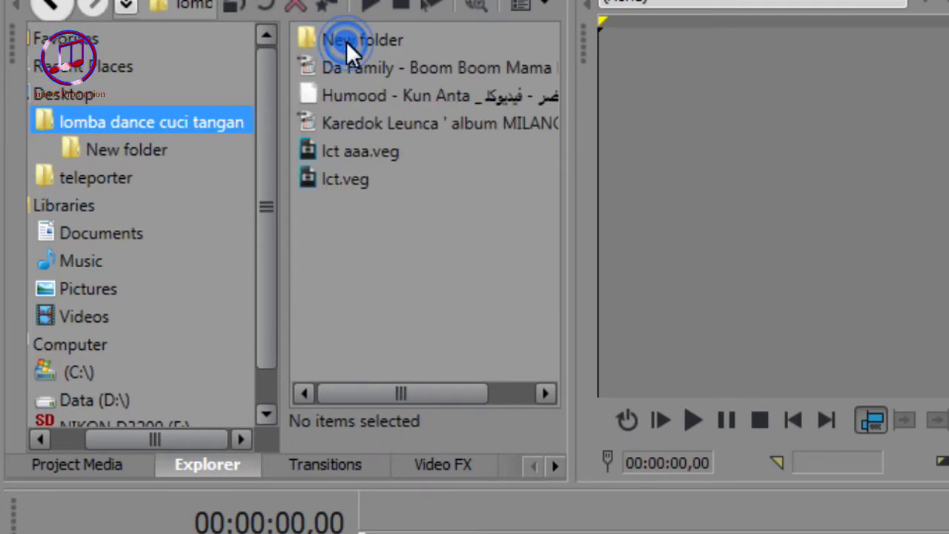
pyautogui.click(346, 41)
pyautogui.doubleClick(346, 41)
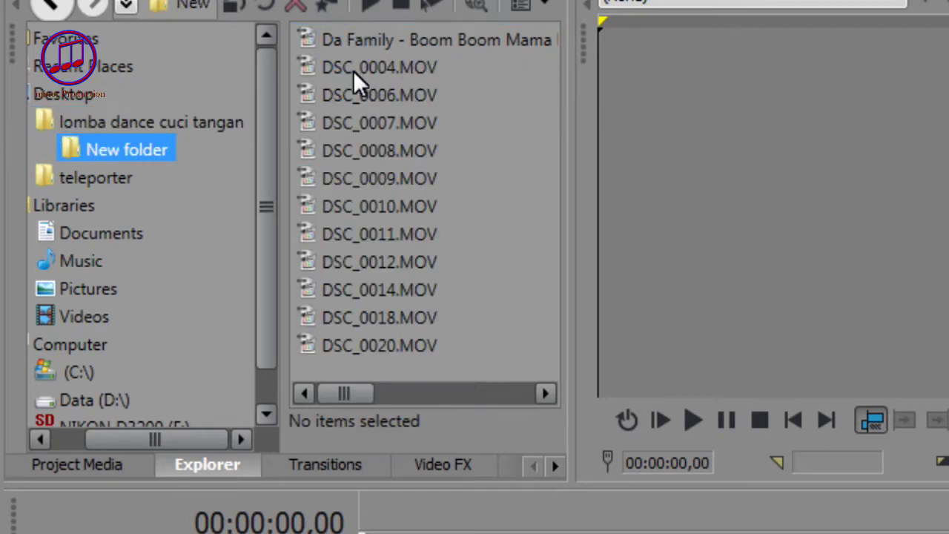
pyautogui.doubleClick(353, 68)
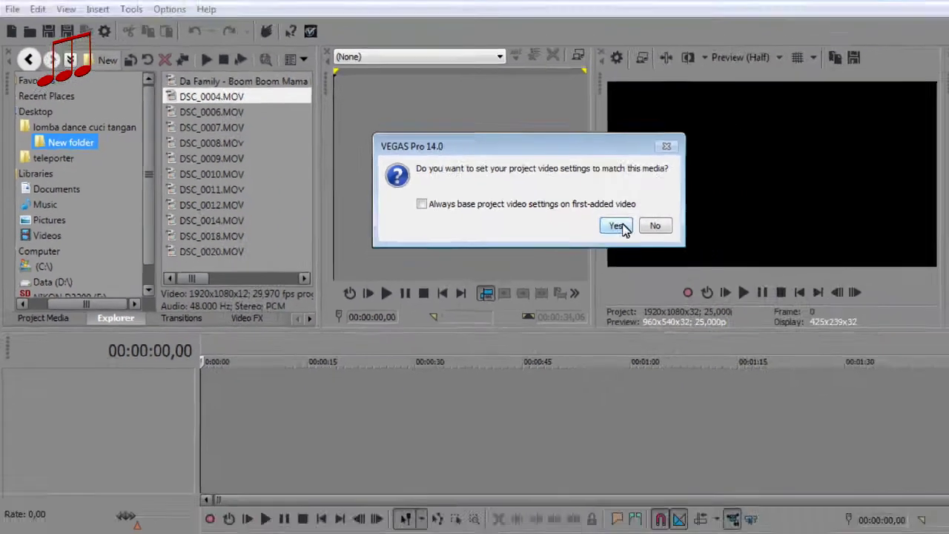
pyautogui.click(619, 284)
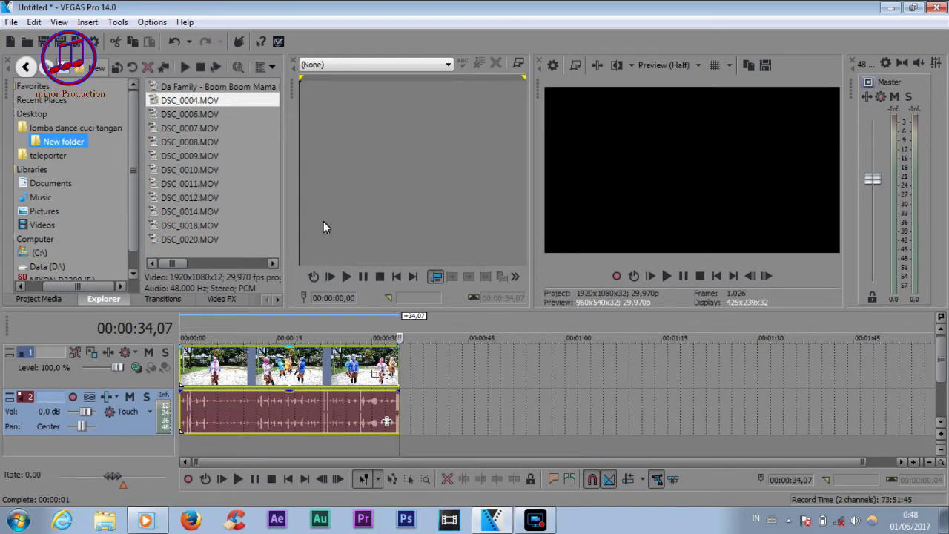
# Step: Load DSC_0004.MOV into the Trimmer and place it on the timeline shortly after the first clip
pyautogui.moveTo(194, 106); pyautogui.dragTo(361, 144)
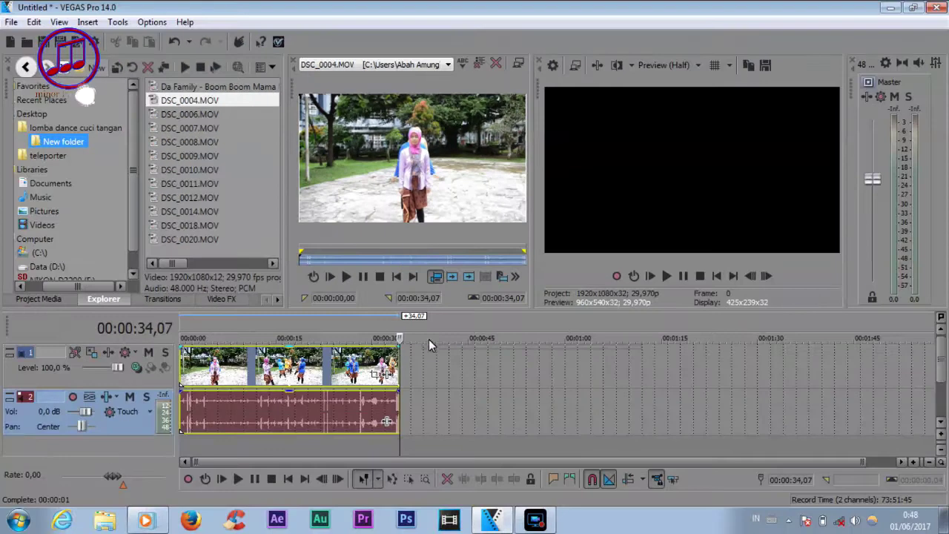
pyautogui.moveTo(428, 358); pyautogui.dragTo(429, 357)
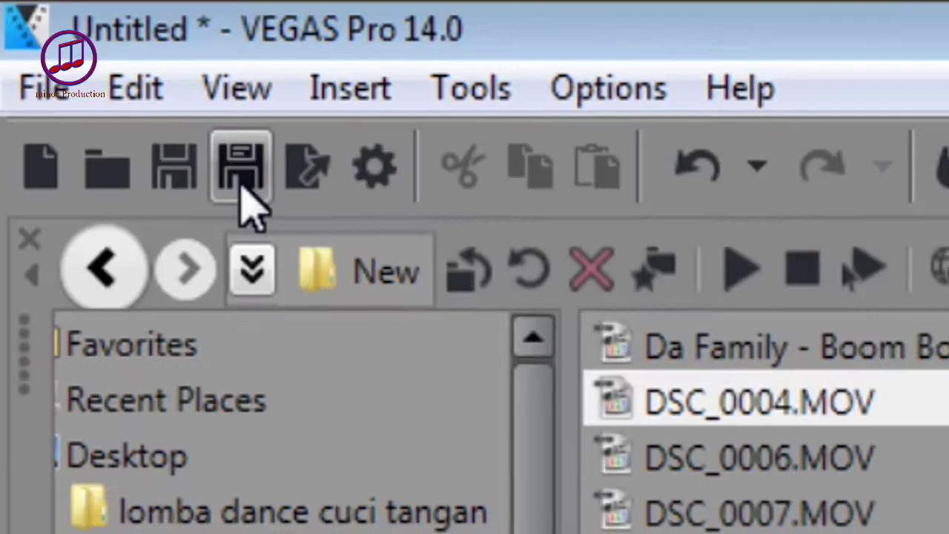
# Step: Open DSC_0004.MOV from Desktop, lomba dance cuci tangan, New folder to add it at the cursor after the second clip
pyautogui.click(105, 178)
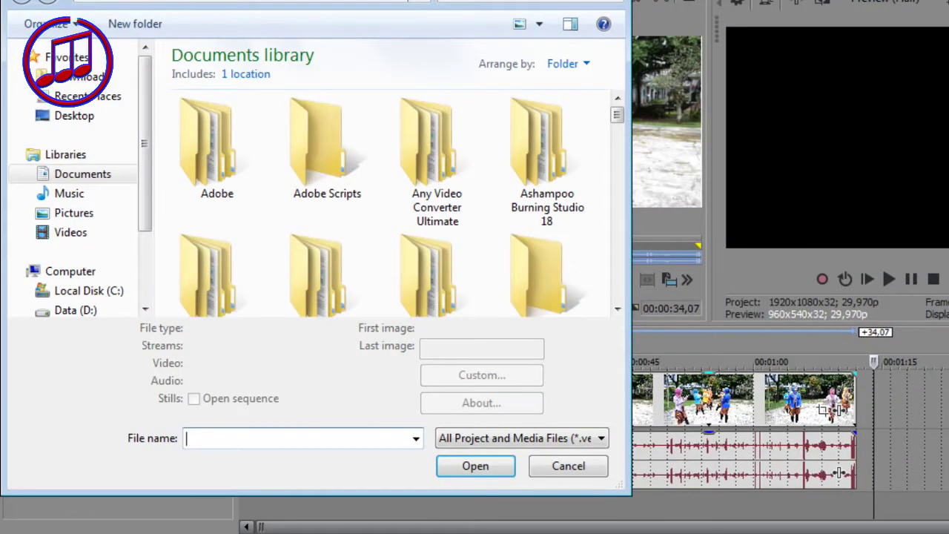
pyautogui.click(77, 116)
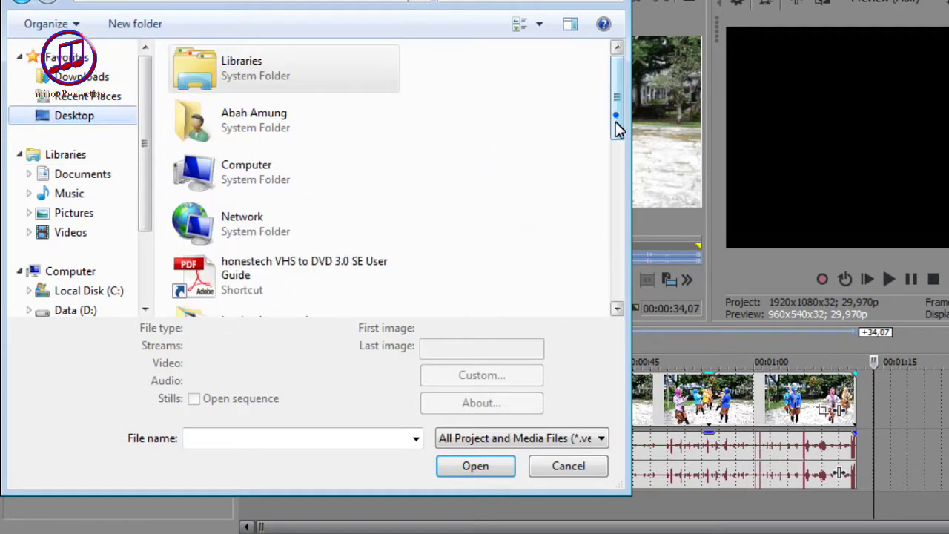
pyautogui.moveTo(616, 117); pyautogui.dragTo(606, 195)
pyautogui.doubleClick(245, 104)
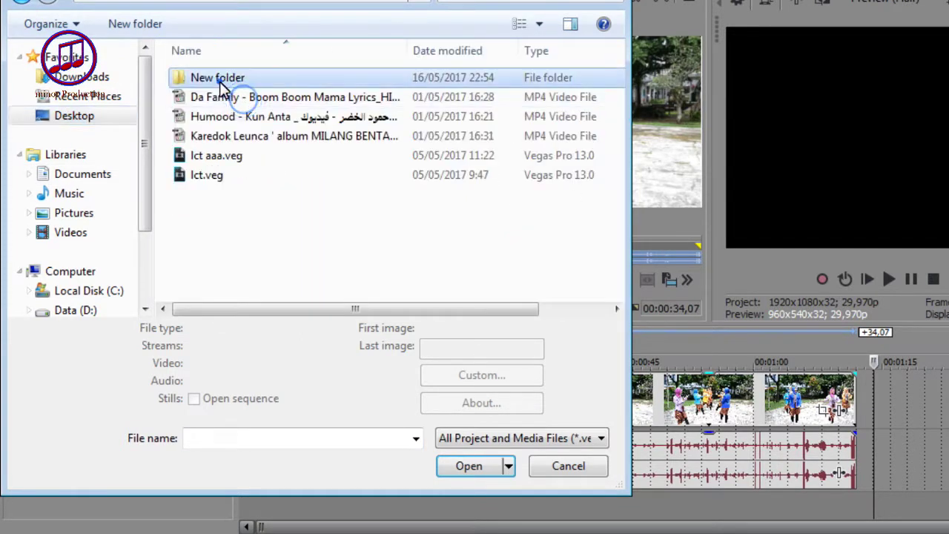
pyautogui.doubleClick(326, 100)
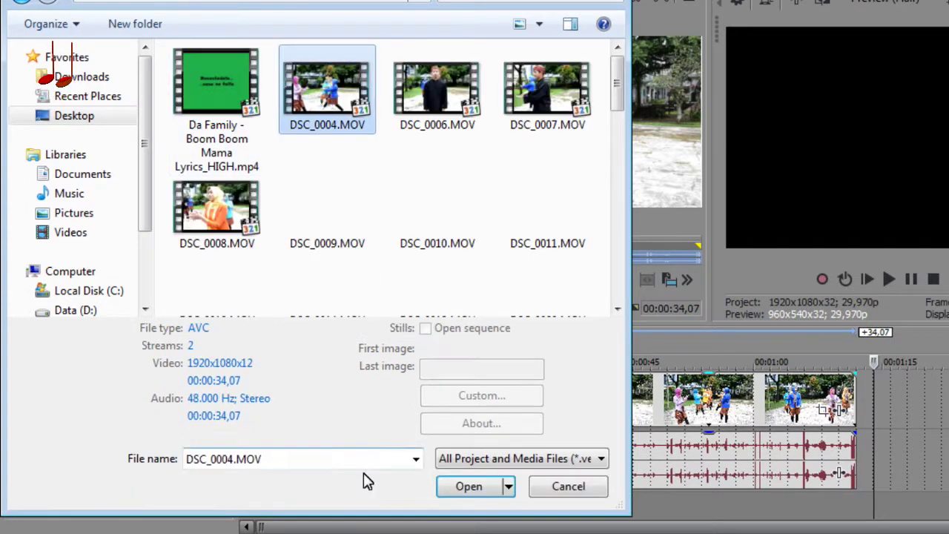
pyautogui.click(466, 487)
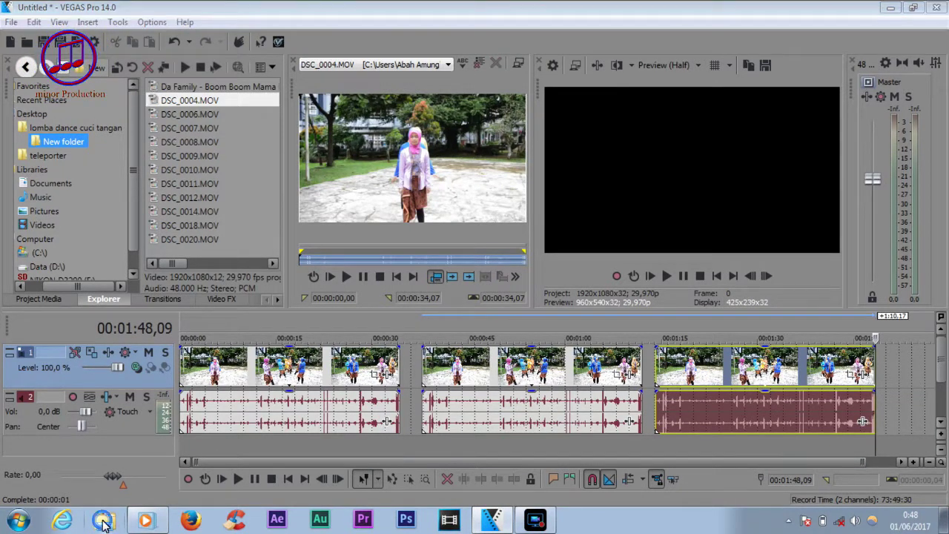
# Step: Switch to Windows Explorer and bring DSC_0004.MOV from lomba dance cuci tangan, New folder onto the timeline after the third clip
pyautogui.click(104, 522)
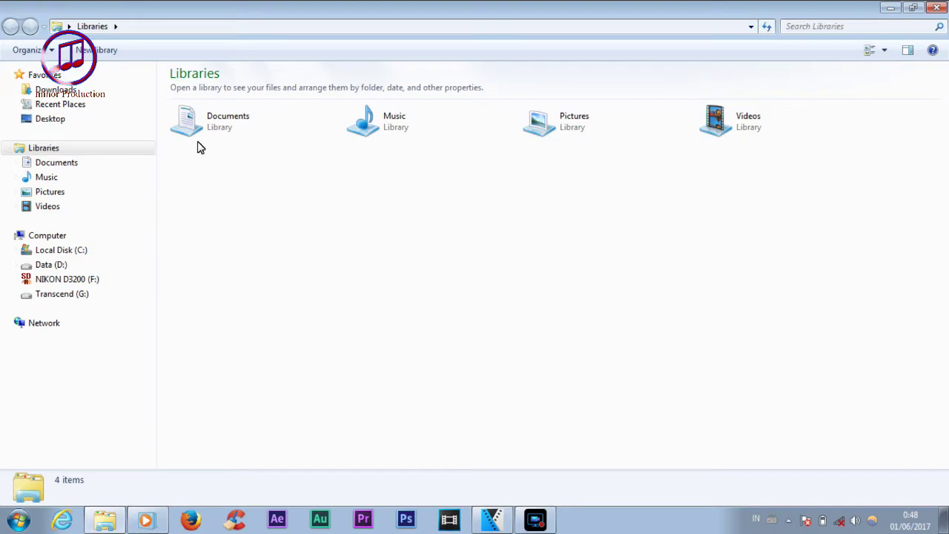
pyautogui.click(59, 121)
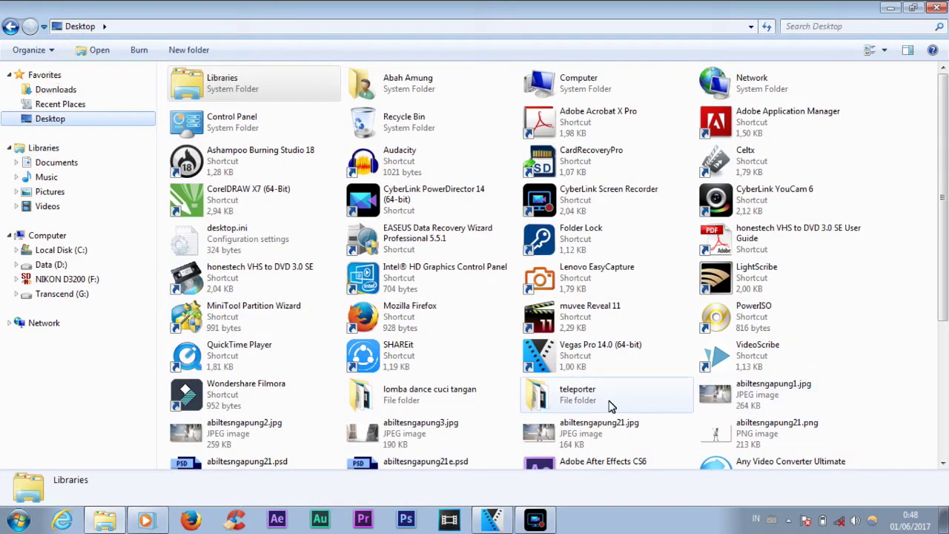
pyautogui.doubleClick(393, 396)
pyautogui.doubleClick(212, 97)
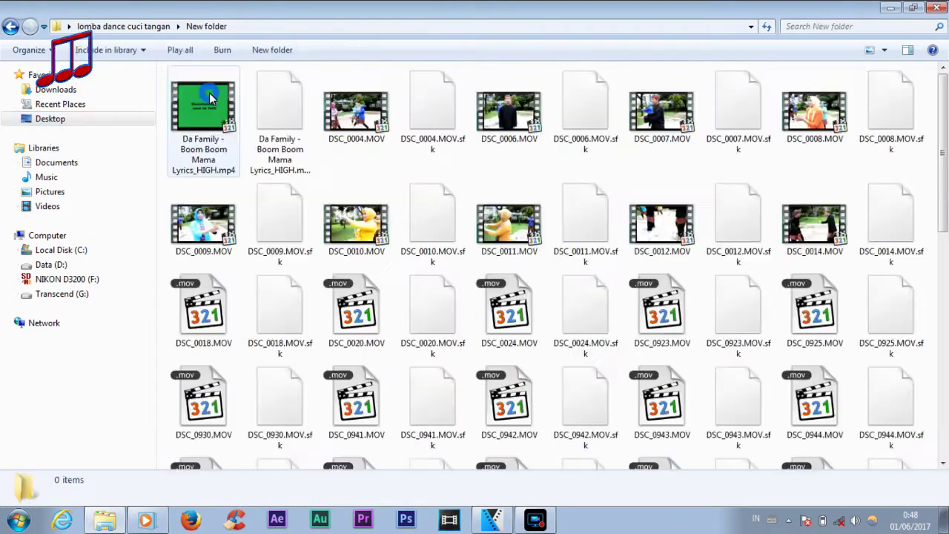
pyautogui.click(349, 122)
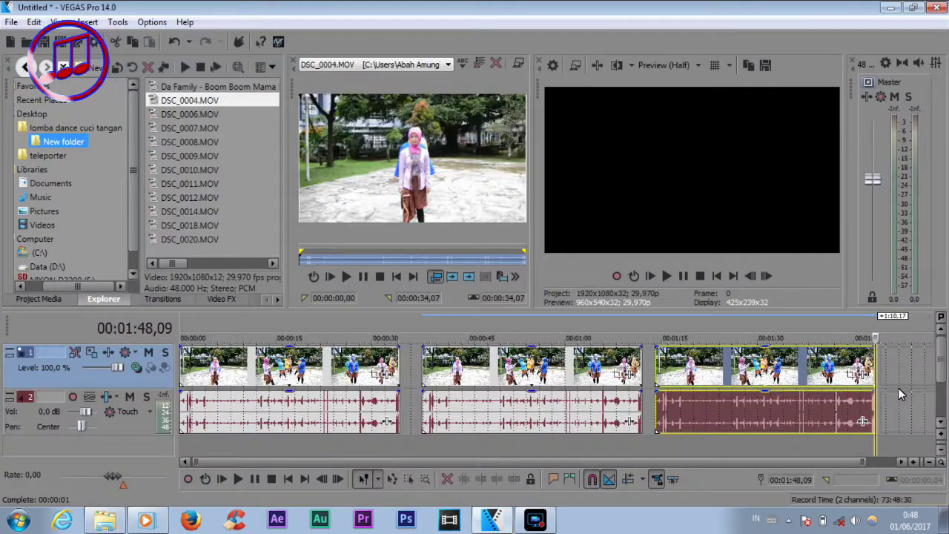
pyautogui.click(900, 393)
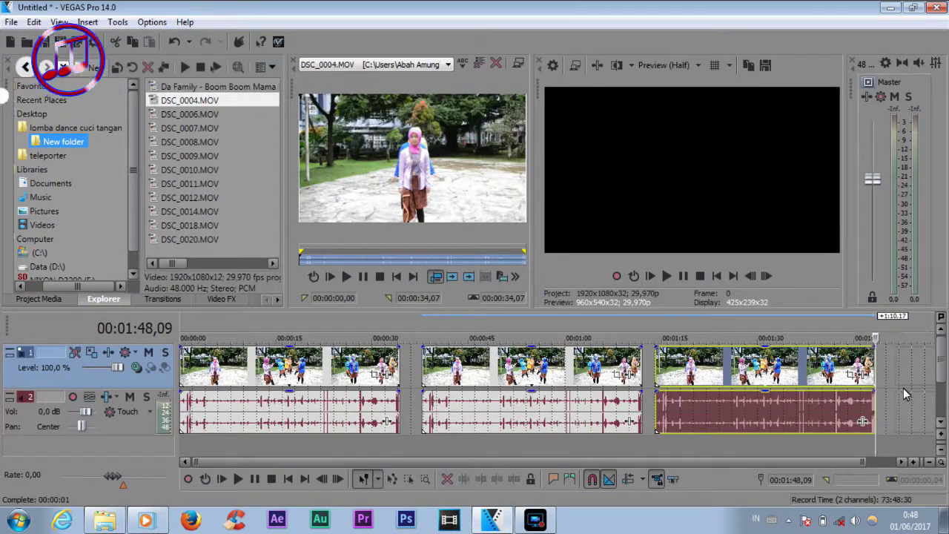
pyautogui.hotkey('ctrl', 'v')
pyautogui.moveTo(713, 464); pyautogui.dragTo(853, 462)
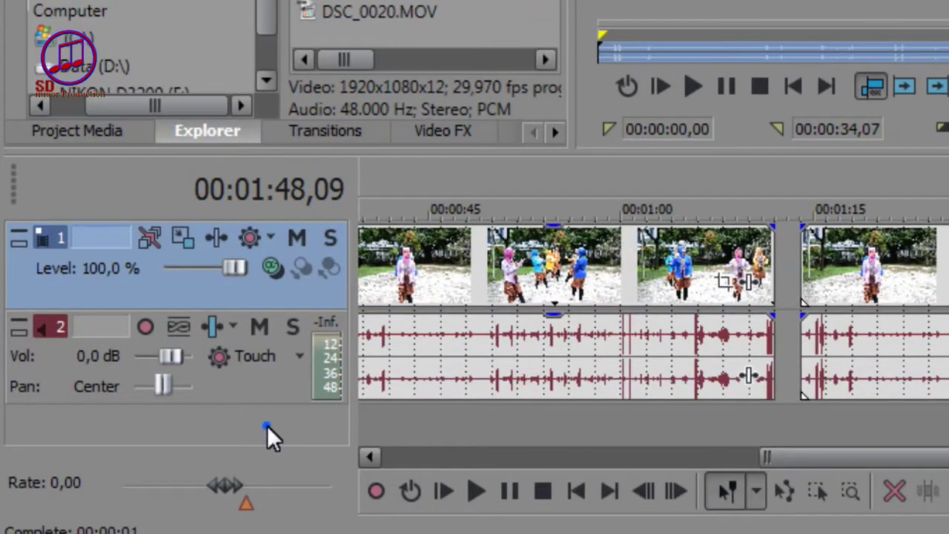
pyautogui.rightClick(145, 445)
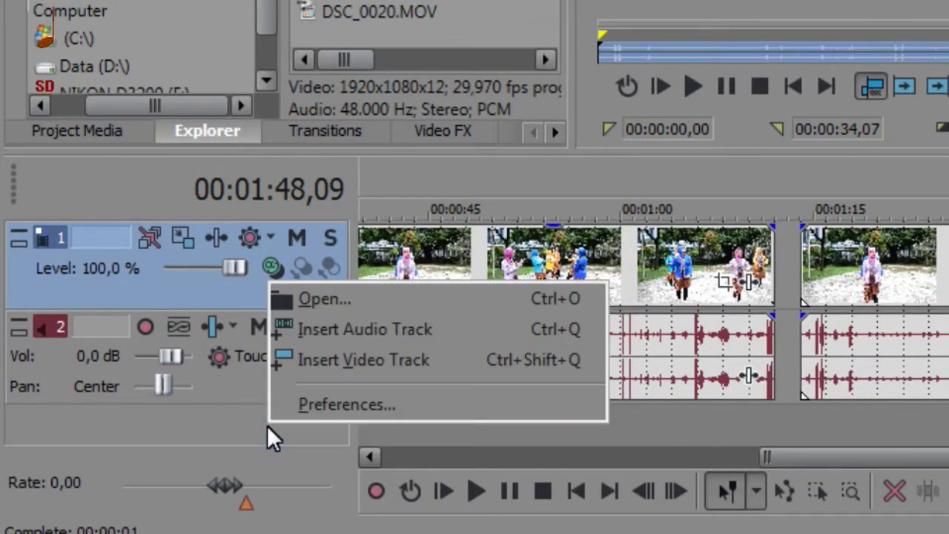
pyautogui.click(302, 301)
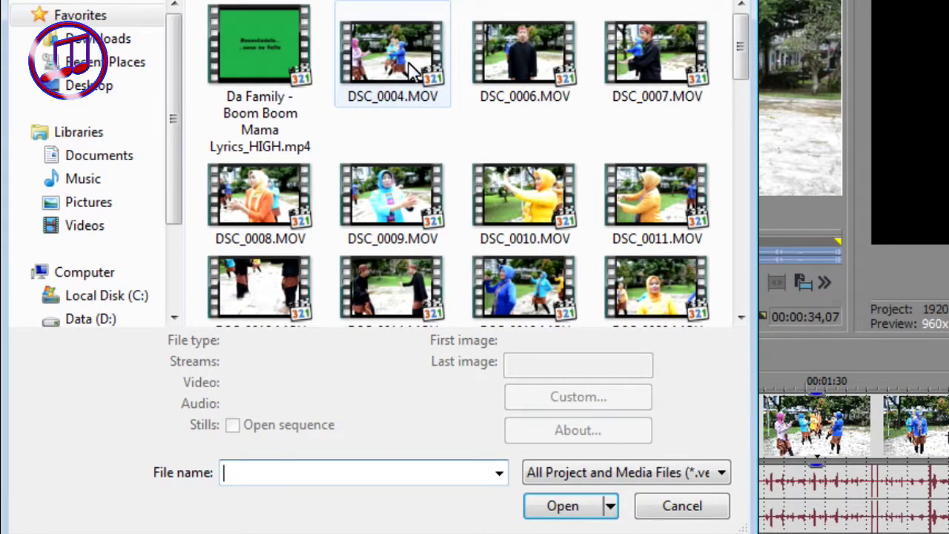
pyautogui.click(413, 71)
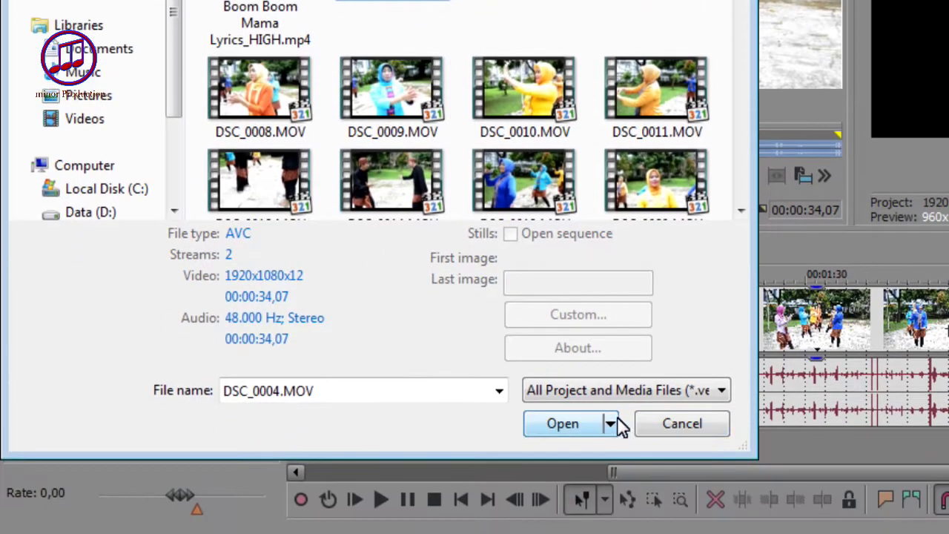
pyautogui.click(646, 430)
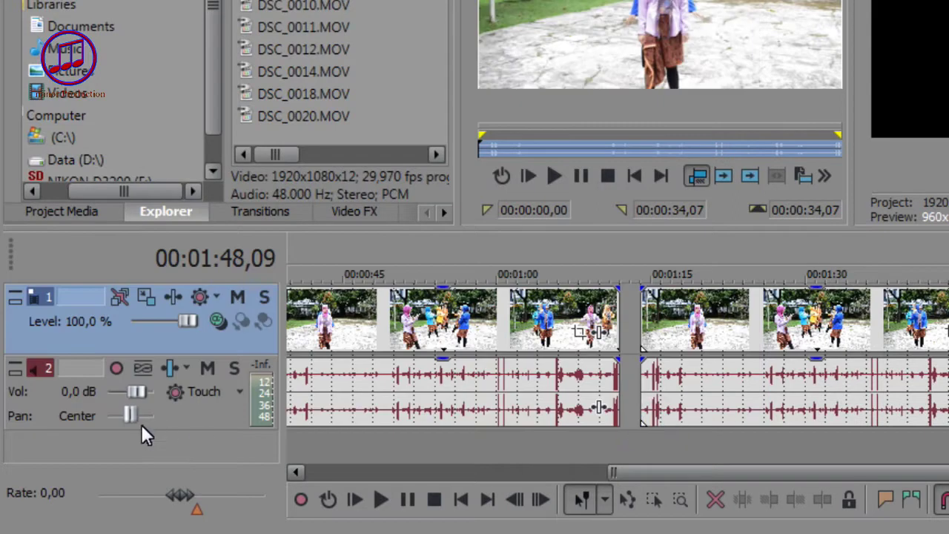
# Step: Insert a new audio track and a new video track into the project
pyautogui.rightClick(137, 452)
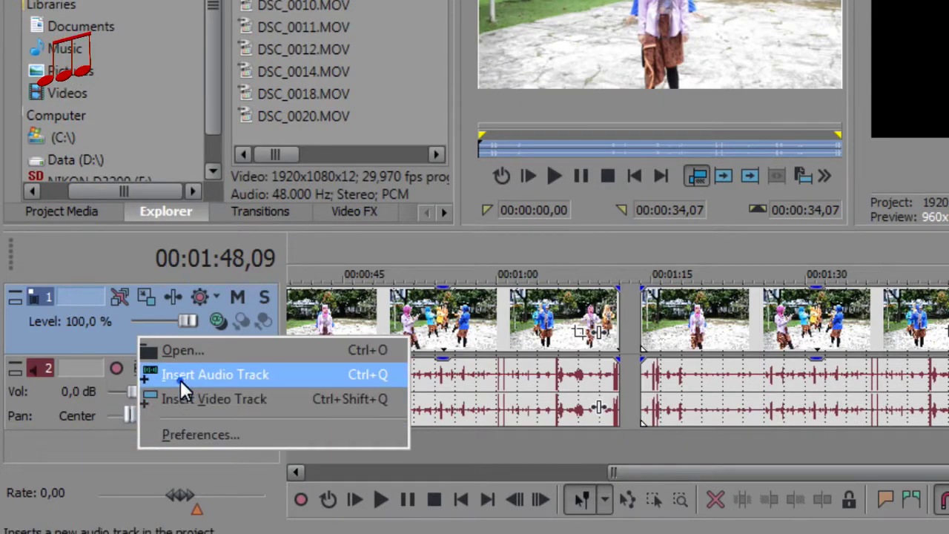
pyautogui.click(180, 377)
pyautogui.rightClick(176, 446)
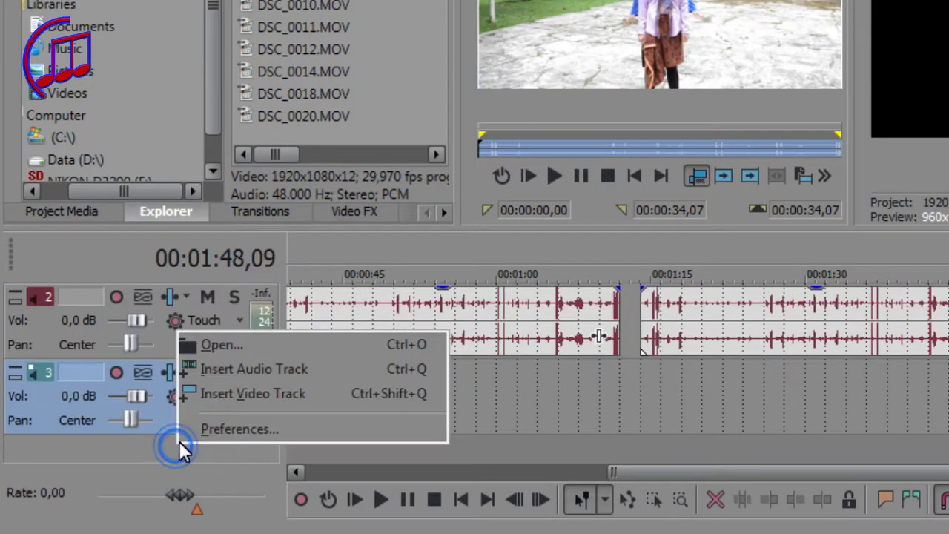
pyautogui.click(199, 397)
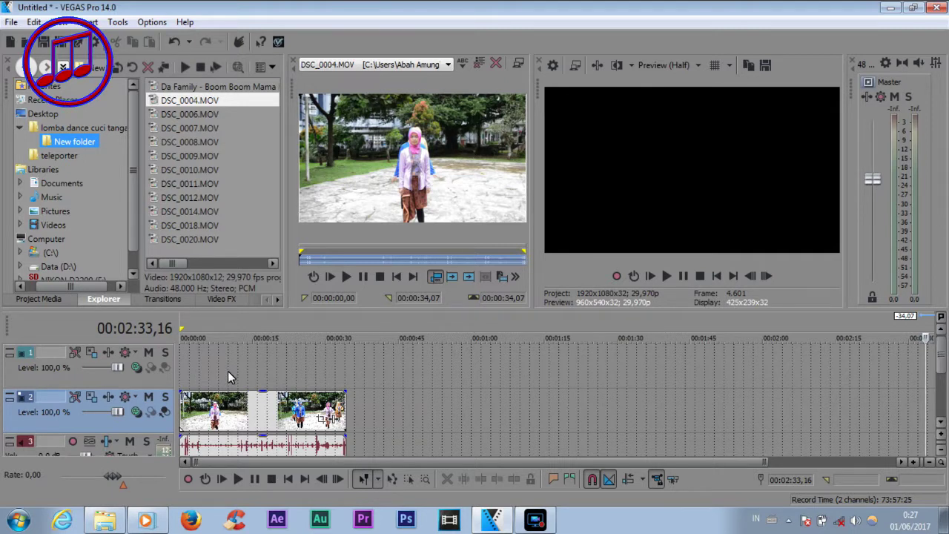
# Step: Split the clip on video track 2 at 00:00:10,21
pyautogui.click(232, 370)
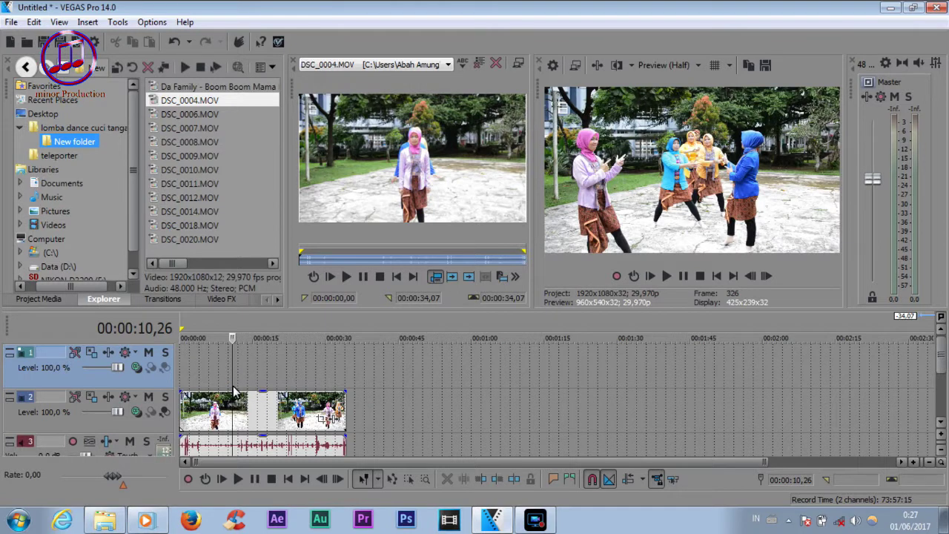
pyautogui.click(233, 413)
pyautogui.rightClick(234, 412)
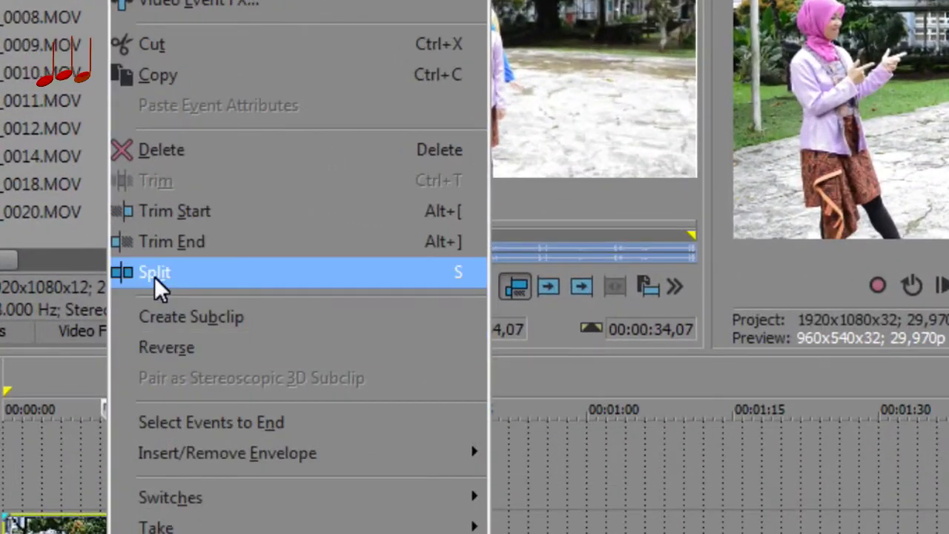
pyautogui.click(154, 277)
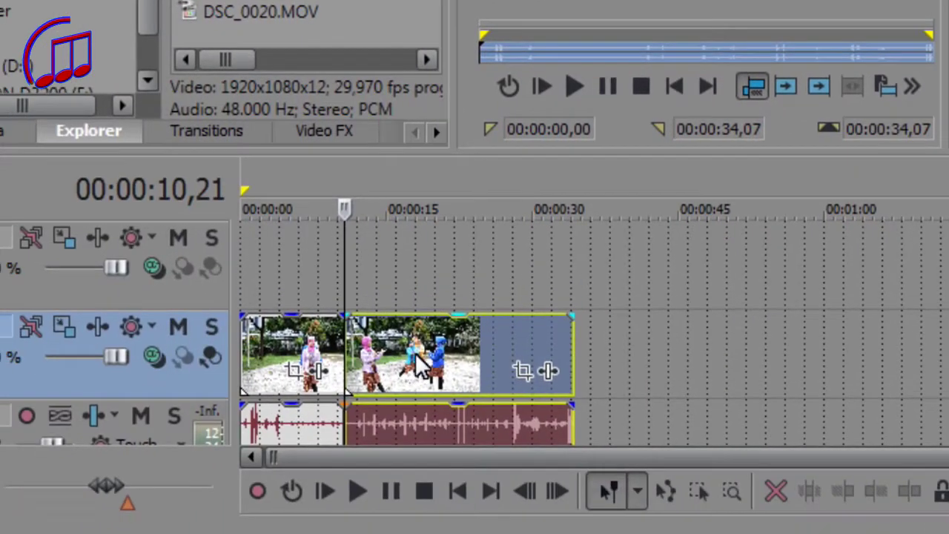
# Step: Split the second piece at 00:00:18,01 and move the resulting pieces apart, shifting the middle one 5,17 later
pyautogui.click(416, 354)
pyautogui.press('s')
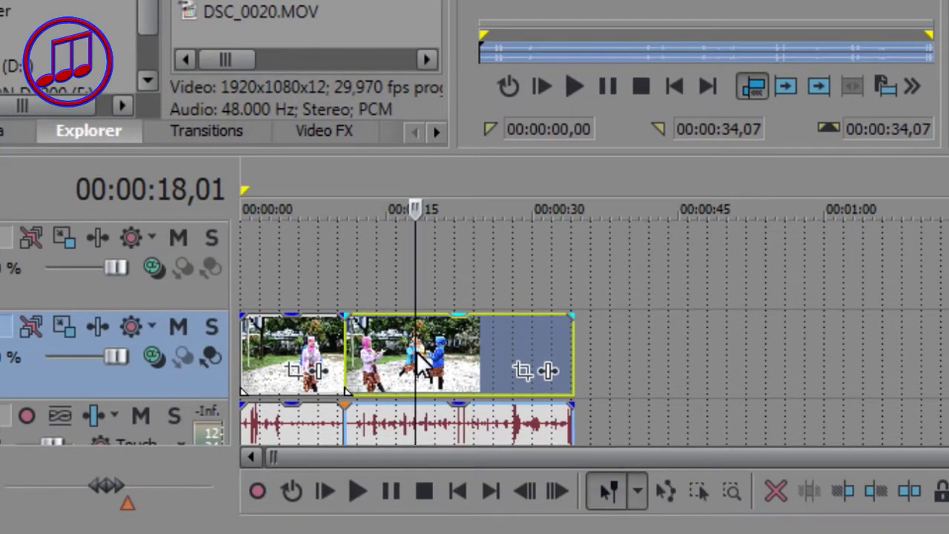
pyautogui.moveTo(473, 345); pyautogui.dragTo(583, 342)
pyautogui.moveTo(380, 341); pyautogui.dragTo(434, 342)
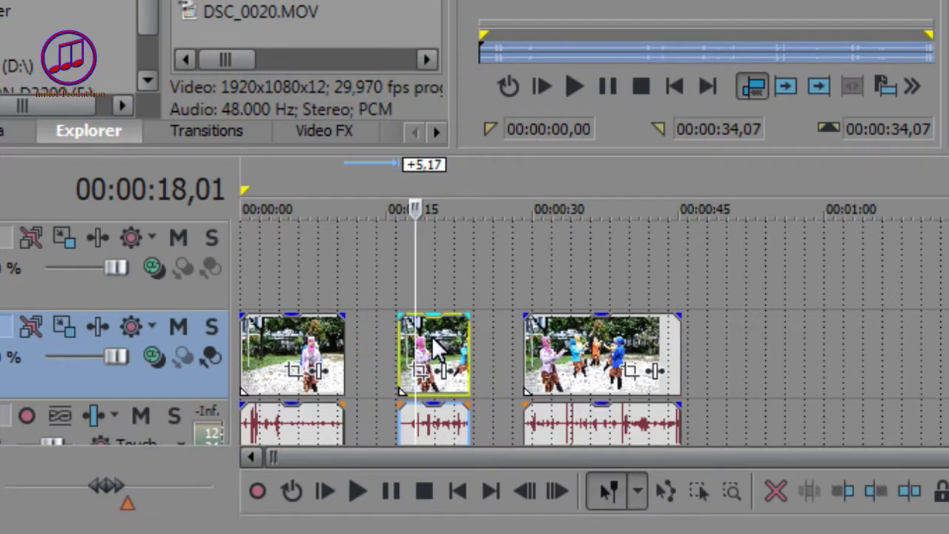
# Step: Split the last piece at 00:00:35,13 and move its second half 7,04 later
pyautogui.click(589, 346)
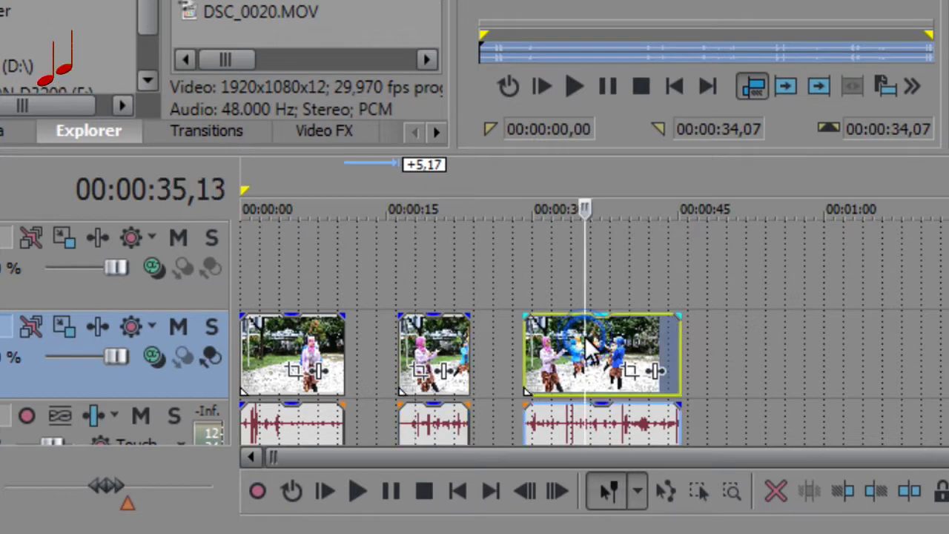
pyautogui.press('s')
pyautogui.moveTo(624, 338); pyautogui.dragTo(698, 337)
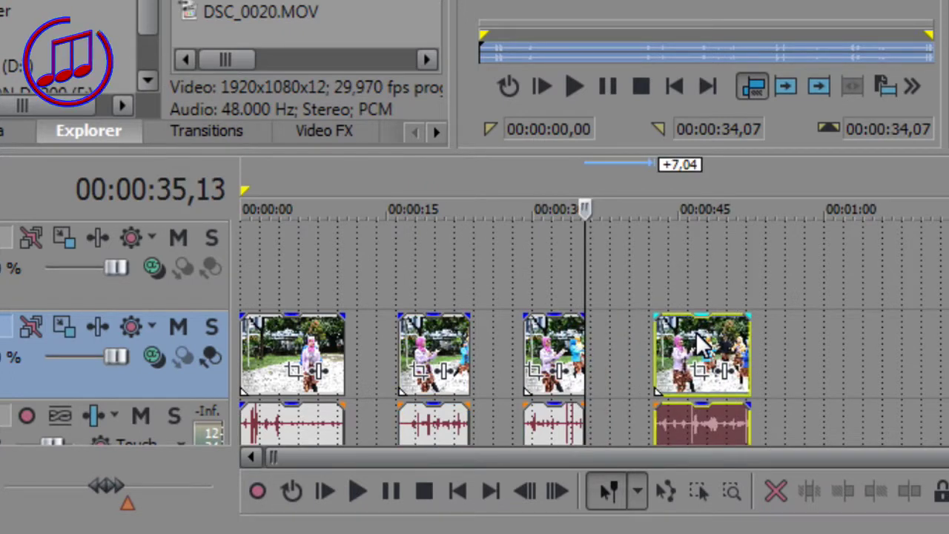
# Step: Delete the third clip piece on video track 2 and select the second piece at 00:00:21,09
pyautogui.click(552, 353)
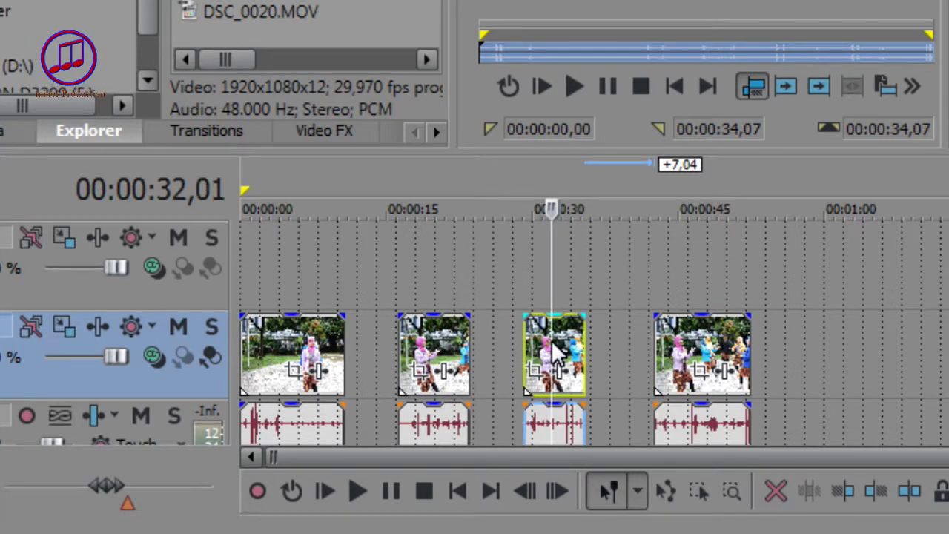
pyautogui.press('Delete')
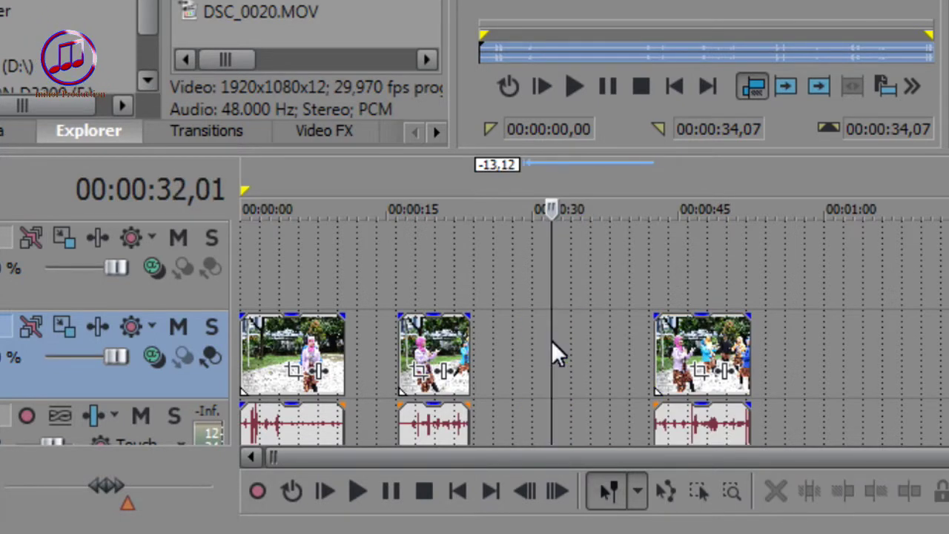
pyautogui.click(434, 340)
pyautogui.click(447, 344)
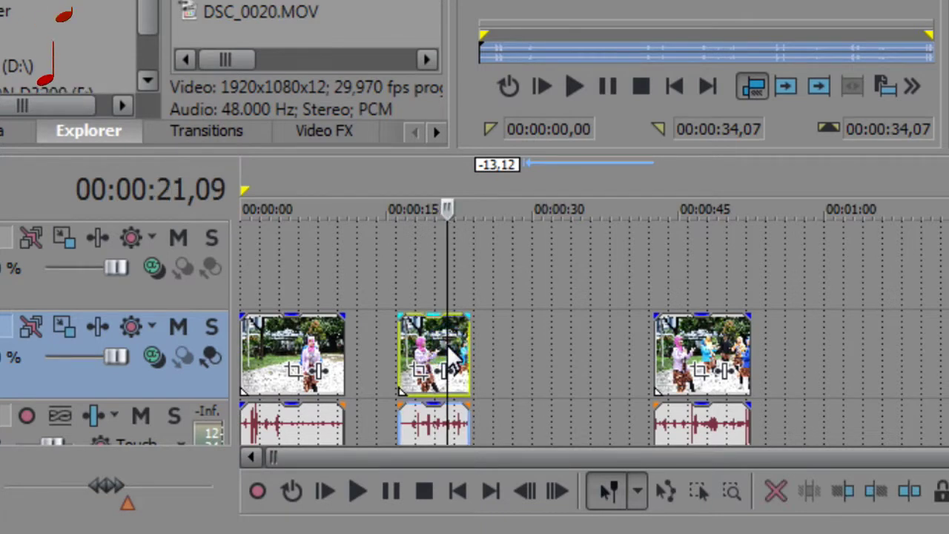
# Step: Delete the selected second clip piece and move the last piece up against the end of the first
pyautogui.press('Delete')
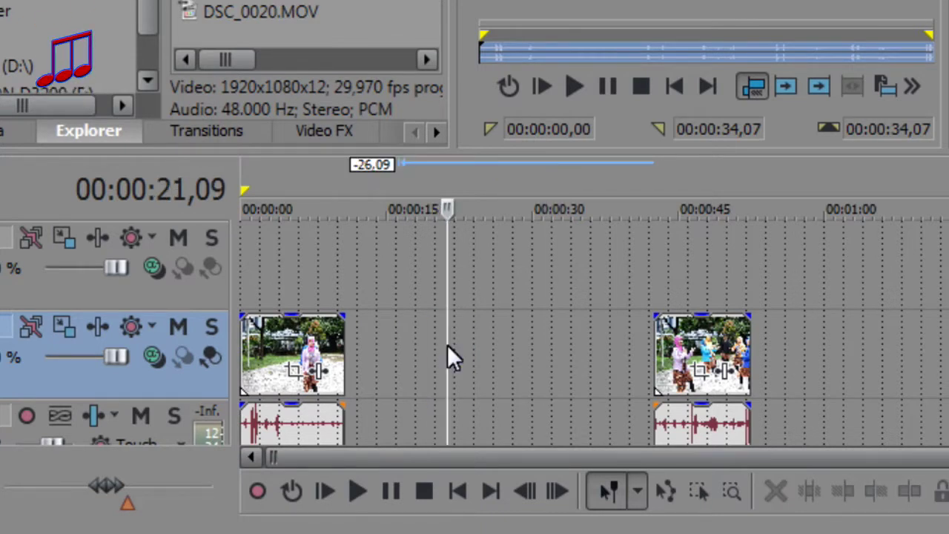
pyautogui.click(687, 340)
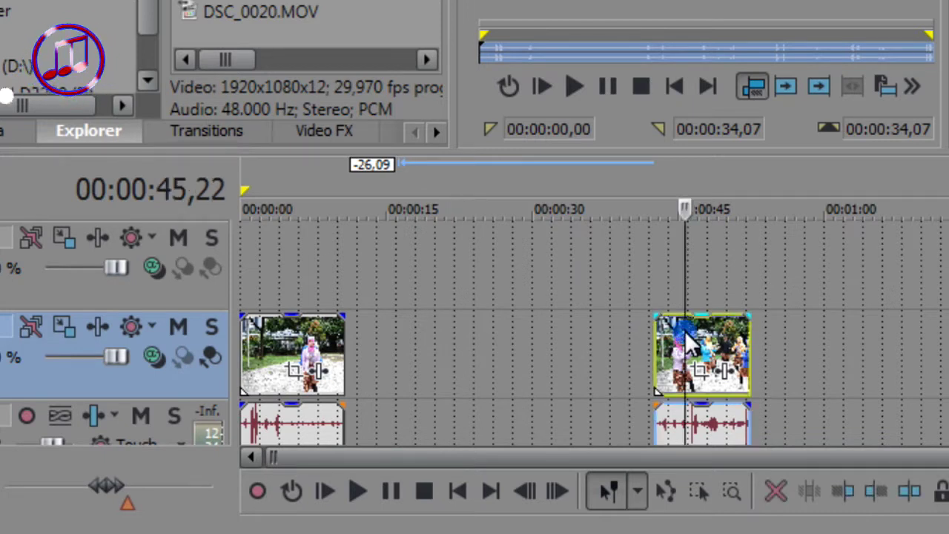
pyautogui.moveTo(711, 331); pyautogui.dragTo(395, 428)
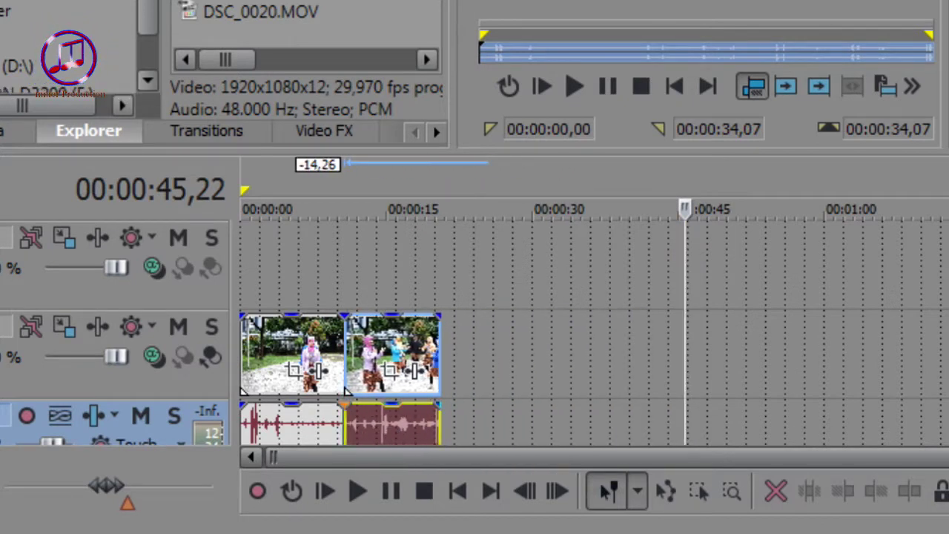
# Step: Trim about 4 seconds off the beginning of the first clip and move it back to the start of the timeline
pyautogui.scroll(3, 344, 389)
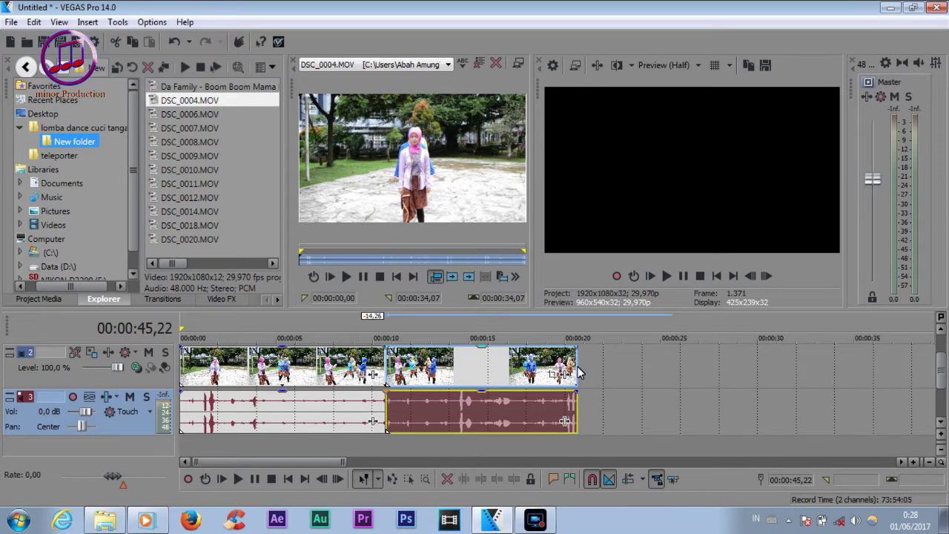
pyautogui.moveTo(185, 374); pyautogui.dragTo(260, 374)
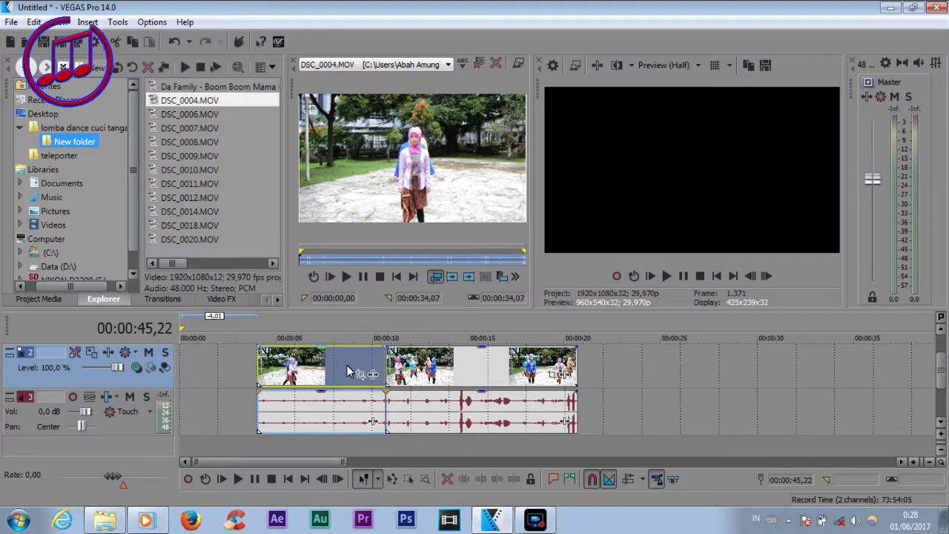
pyautogui.moveTo(333, 373); pyautogui.dragTo(236, 375)
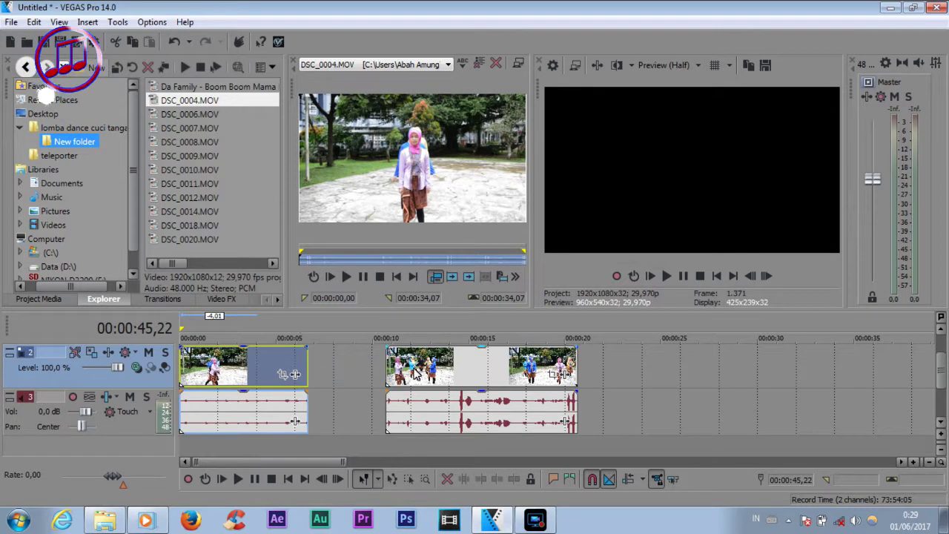
# Step: Move the second clip up against the first, then overlap the two by 1,00 to create an automatic crossfade
pyautogui.moveTo(456, 373); pyautogui.dragTo(407, 373)
pyautogui.moveTo(385, 374); pyautogui.dragTo(379, 374)
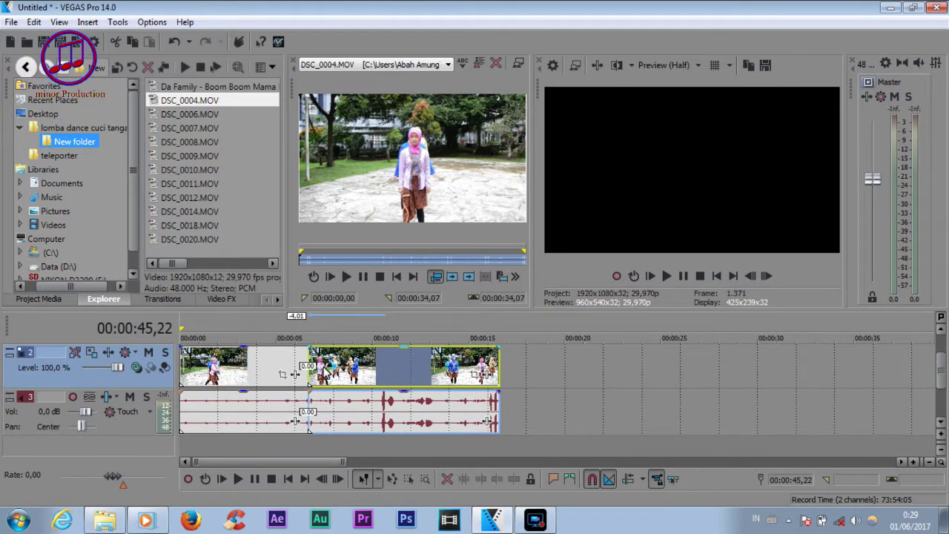
pyautogui.moveTo(344, 365); pyautogui.dragTo(349, 369)
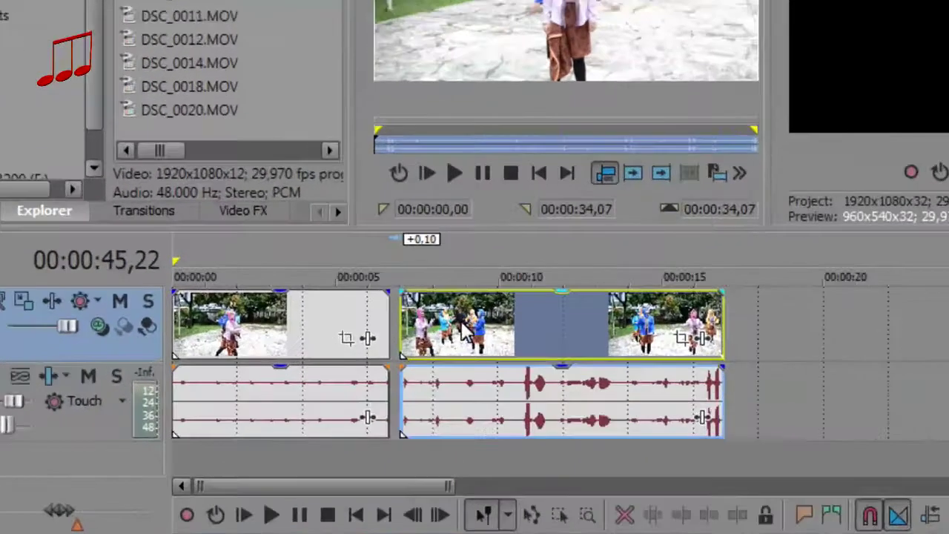
pyautogui.moveTo(463, 332); pyautogui.dragTo(445, 331)
pyautogui.moveTo(591, 284); pyautogui.dragTo(561, 284)
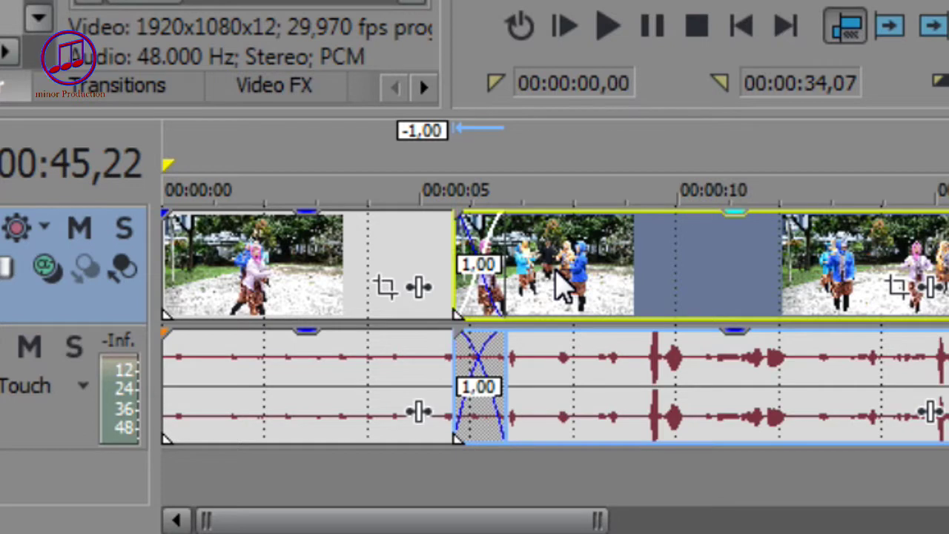
pyautogui.moveTo(562, 284); pyautogui.dragTo(561, 284)
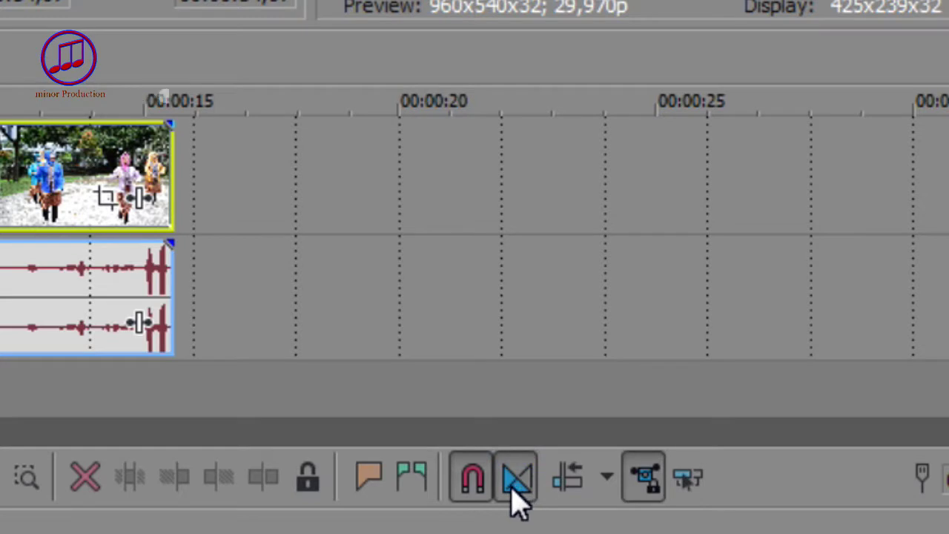
# Step: Open the list of transitions and look at the 3D Blinds presets
pyautogui.click(478, 488)
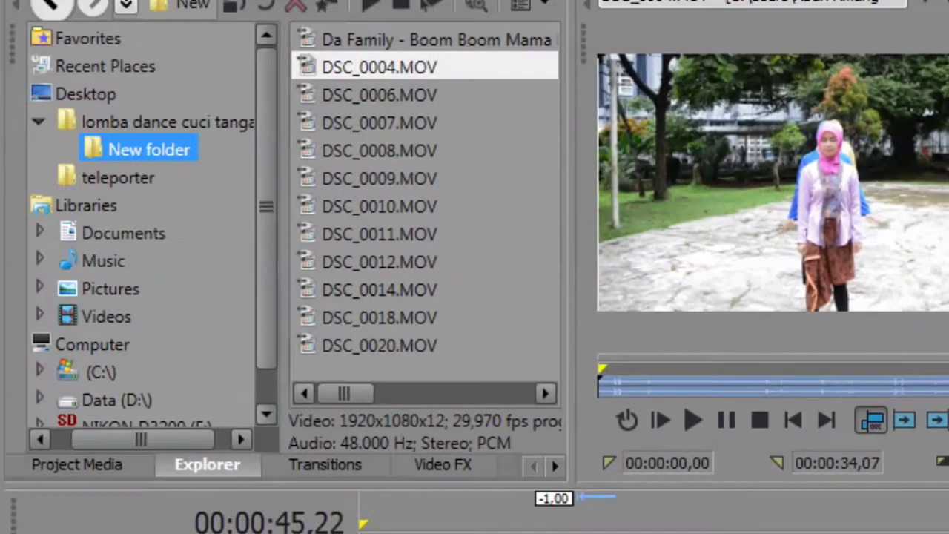
pyautogui.click(354, 465)
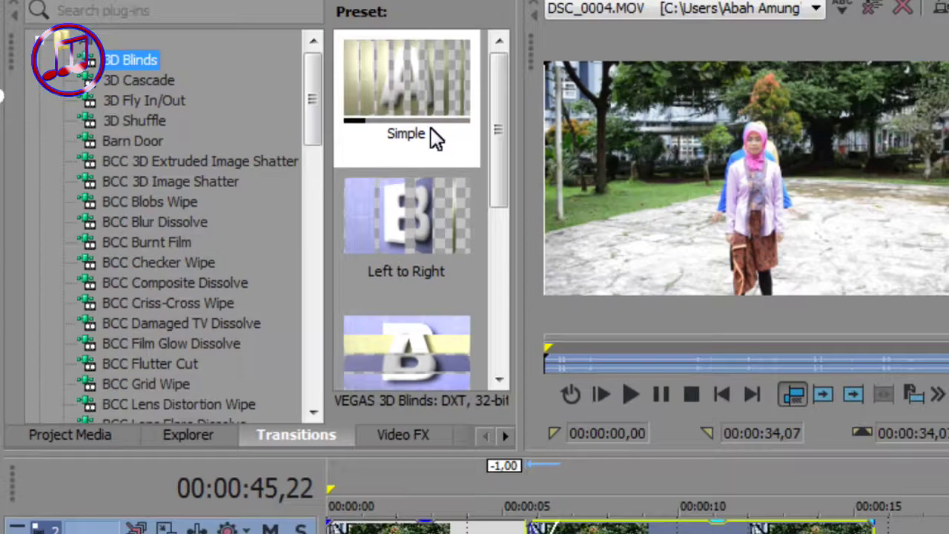
pyautogui.scroll(-2, 149, 272)
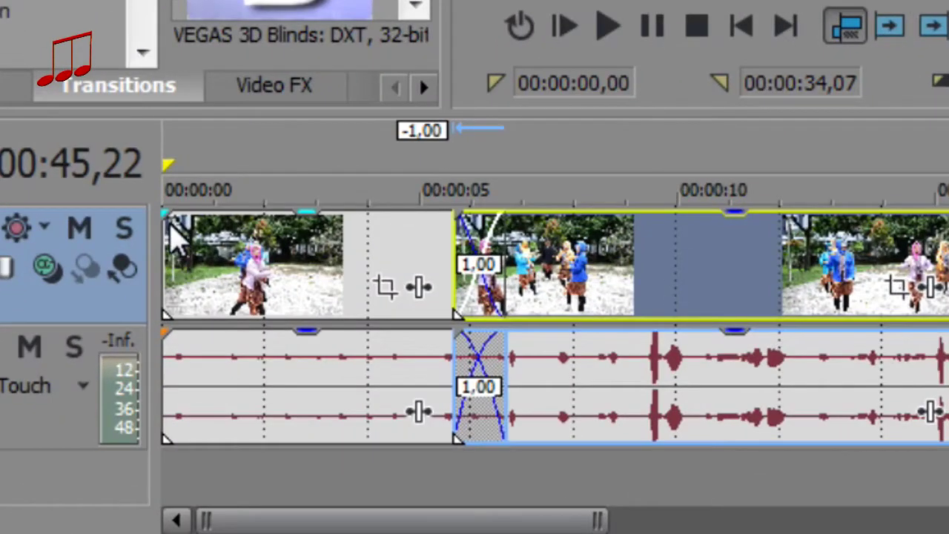
# Step: Add a fade-in of about one second to the first video clip and play it back from the beginning
pyautogui.moveTo(169, 217); pyautogui.dragTo(217, 222)
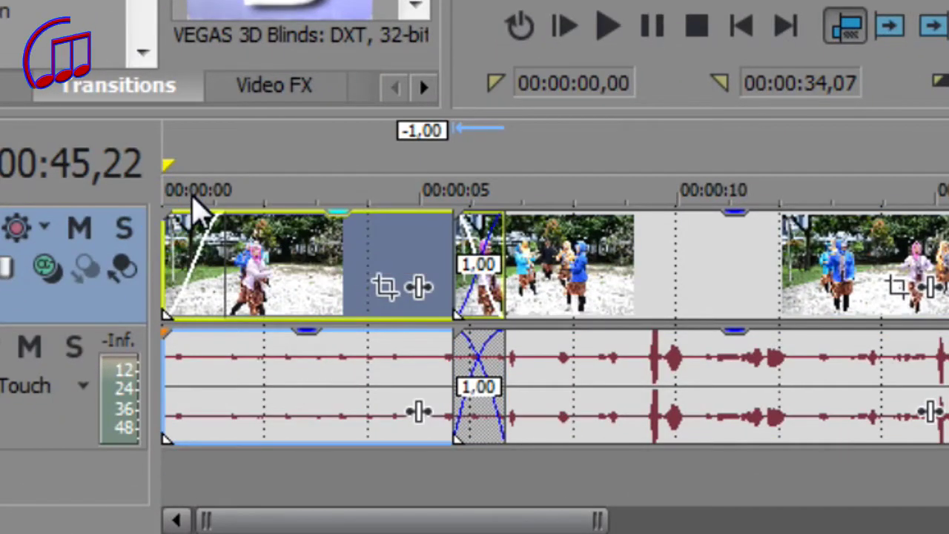
pyautogui.click(180, 165)
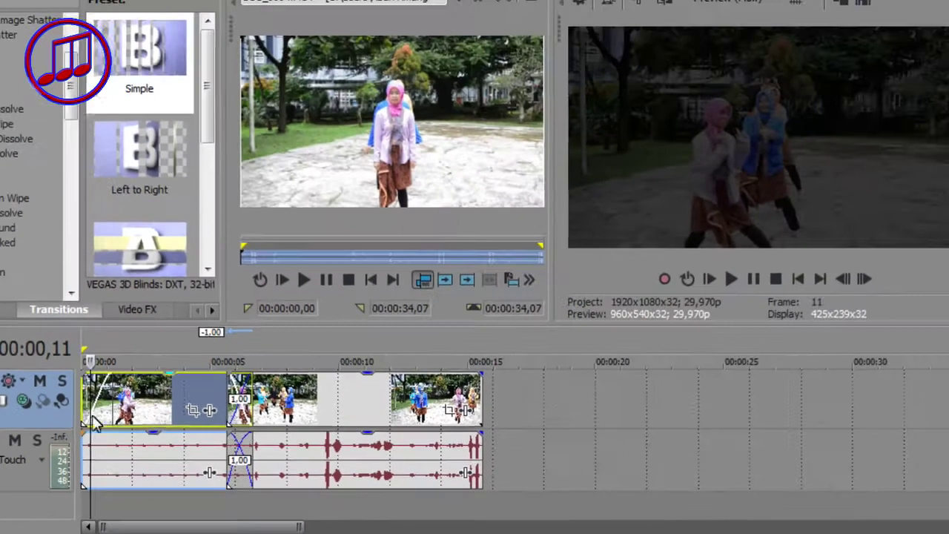
pyautogui.click(163, 363)
pyautogui.click(91, 451)
pyautogui.press('space')
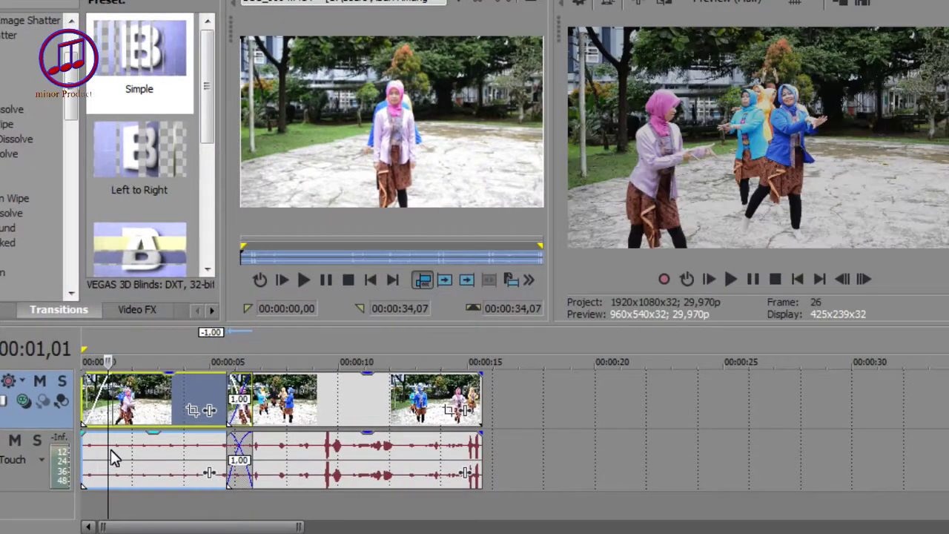
pyautogui.press('space')
pyautogui.press('space')
pyautogui.press('space')
pyautogui.click(729, 279)
pyautogui.click(776, 279)
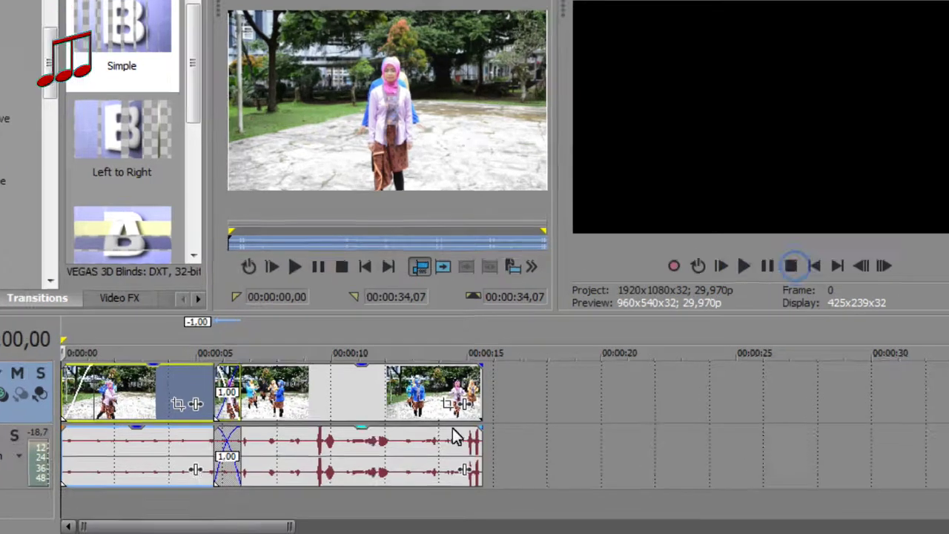
# Step: Add a fade-out of about one second to the end of the second video clip and preview it from 00:00:13,24
pyautogui.moveTo(481, 367)
pyautogui.mouseDown()
pyautogui.moveTo(461, 371)
pyautogui.moveTo(455, 357)
pyautogui.mouseUp()
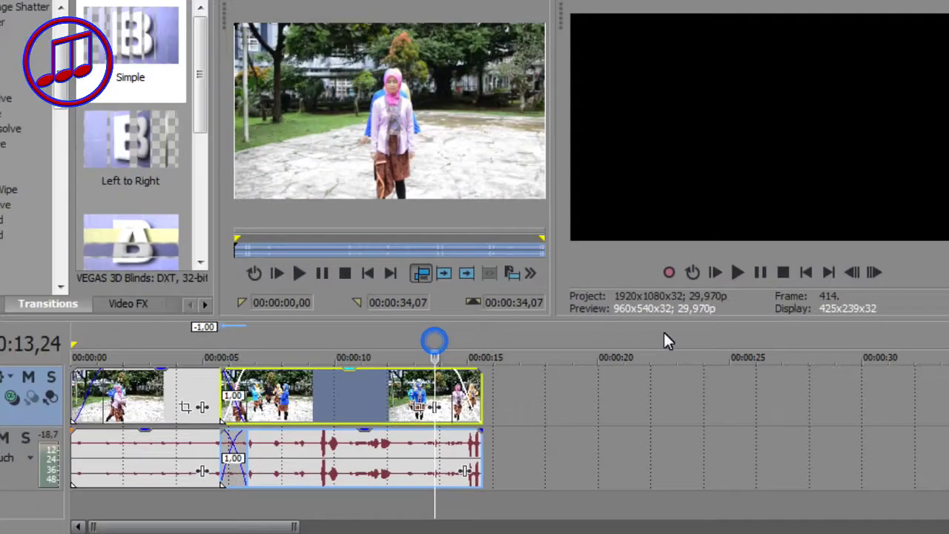
pyautogui.click(729, 278)
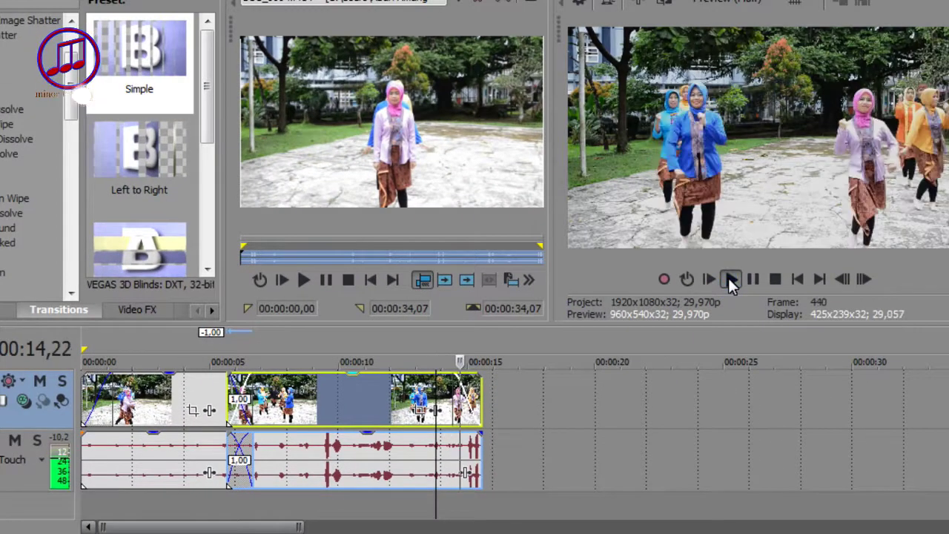
pyautogui.click(776, 278)
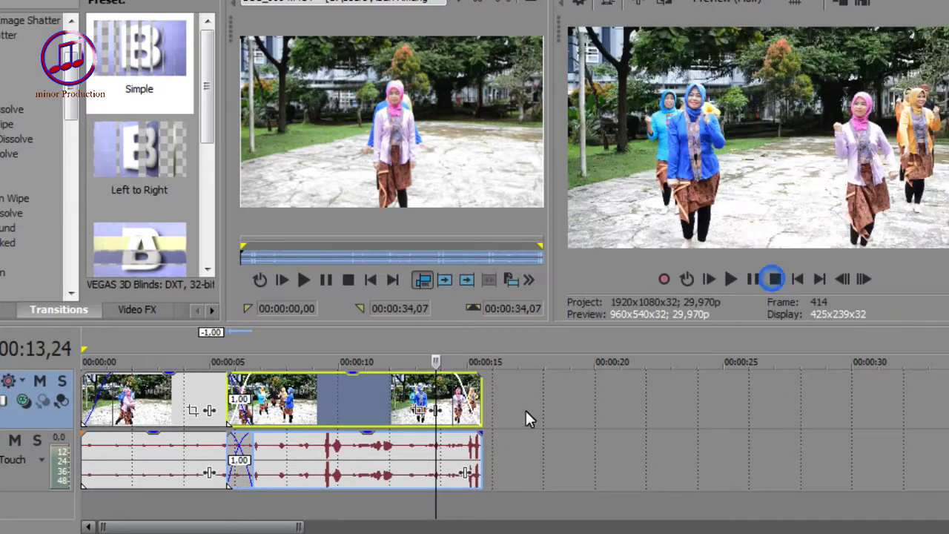
# Step: Add a fade-out of about one second to the end of the second clip's audio and preview it
pyautogui.moveTo(483, 433); pyautogui.dragTo(448, 435)
pyautogui.click(733, 282)
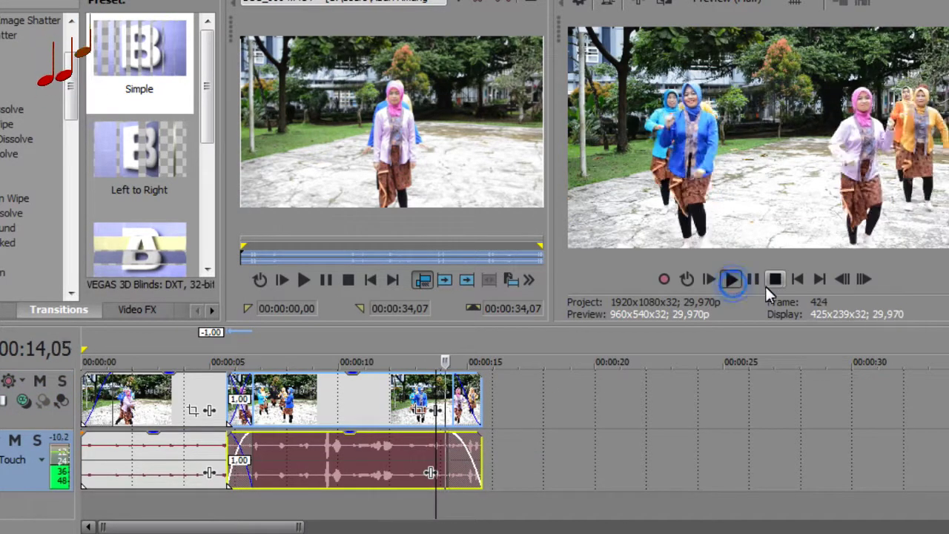
pyautogui.click(775, 278)
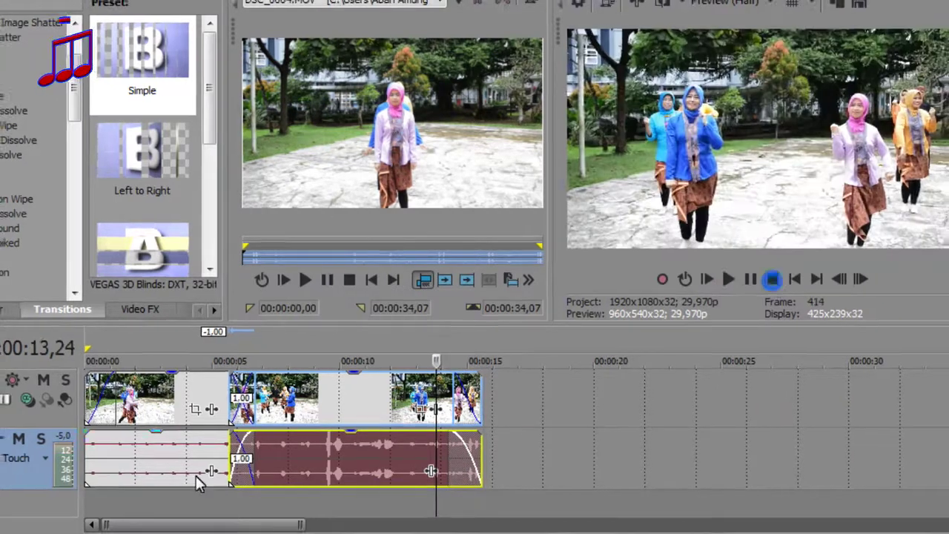